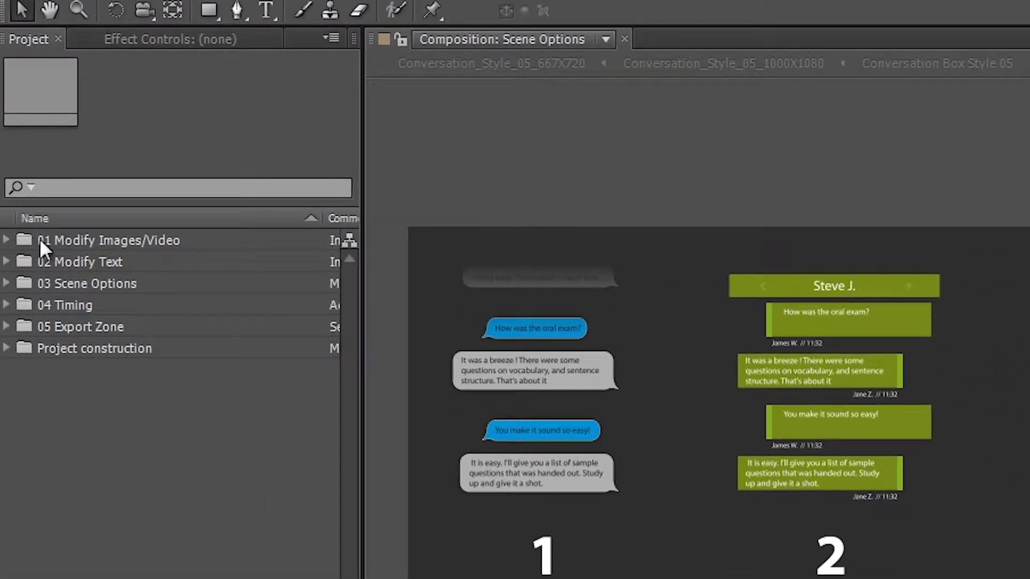
Step: Open the Person A Image and Person B Image compositions, then expand 02 Modify Text to show Conversation Styles 01–05
{"action": "double_click", "coordinate": [40, 239]}
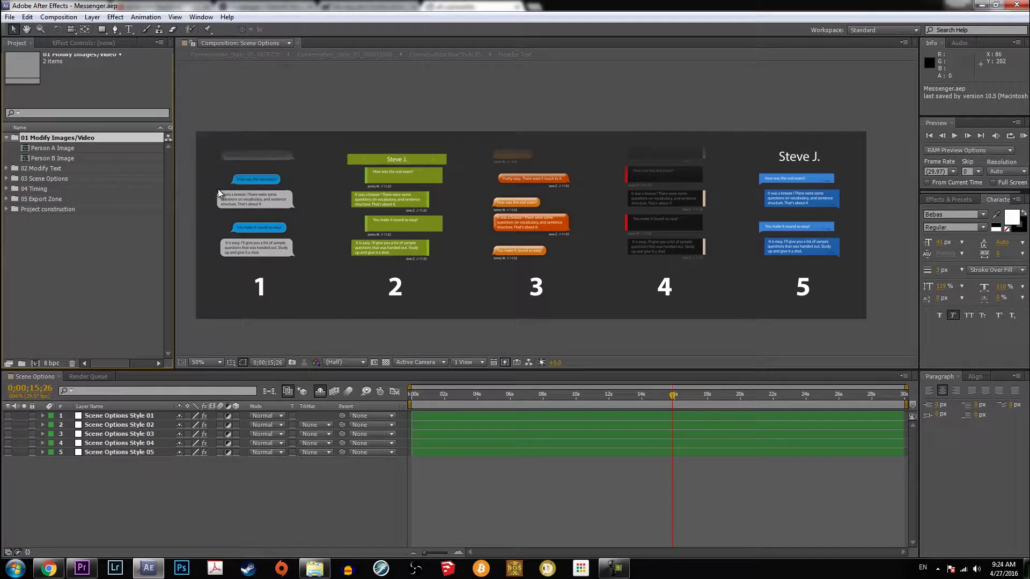
{"action": "double_click", "coordinate": [73, 151]}
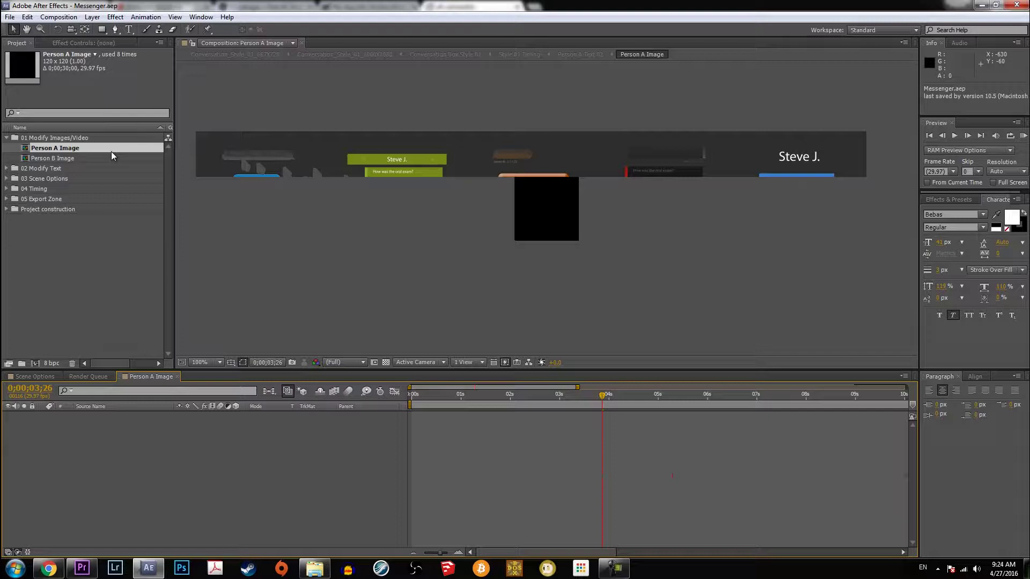
{"action": "double_click", "coordinate": [65, 157]}
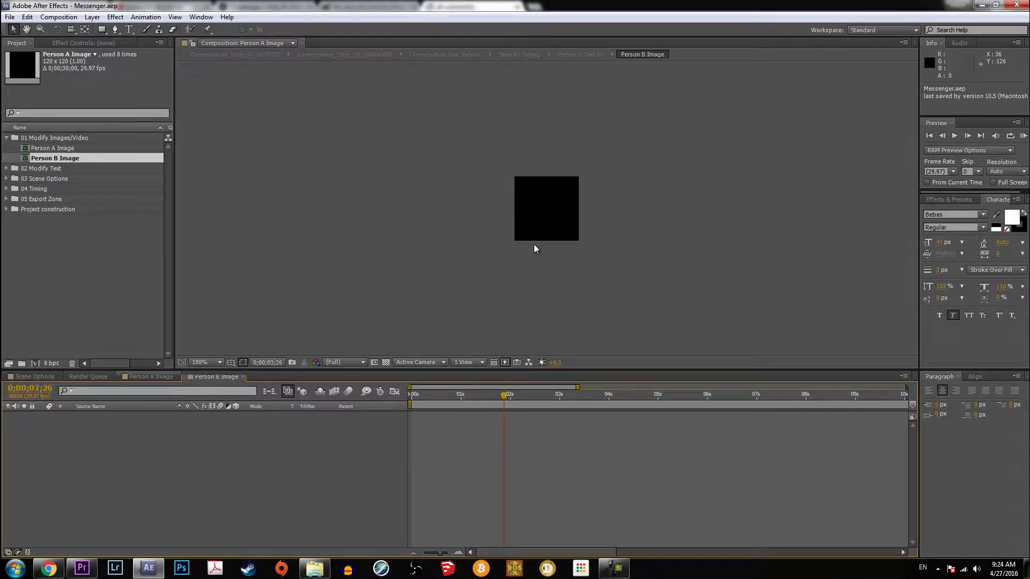
{"action": "left_click", "coordinate": [7, 139]}
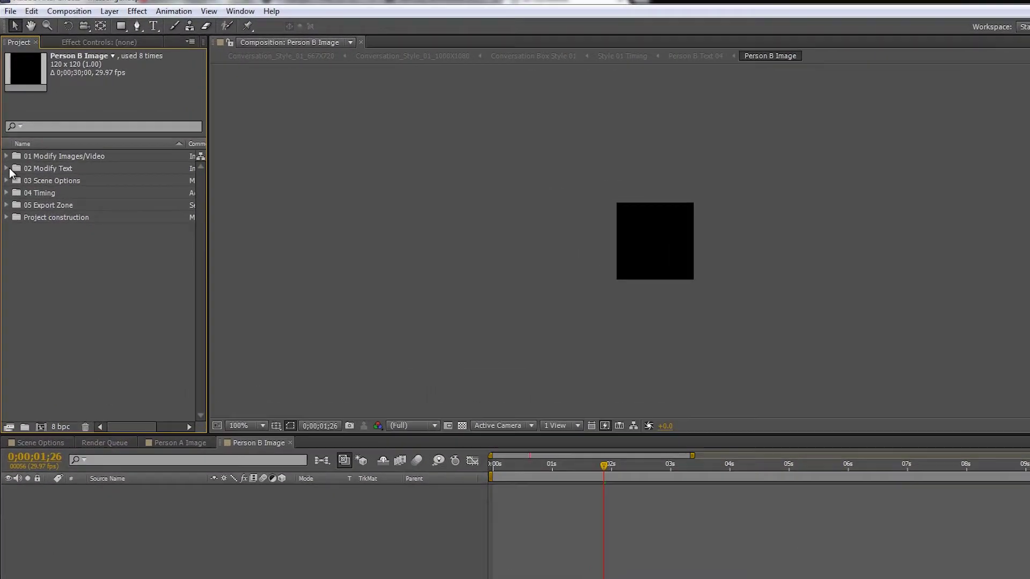
{"action": "left_click", "coordinate": [6, 148]}
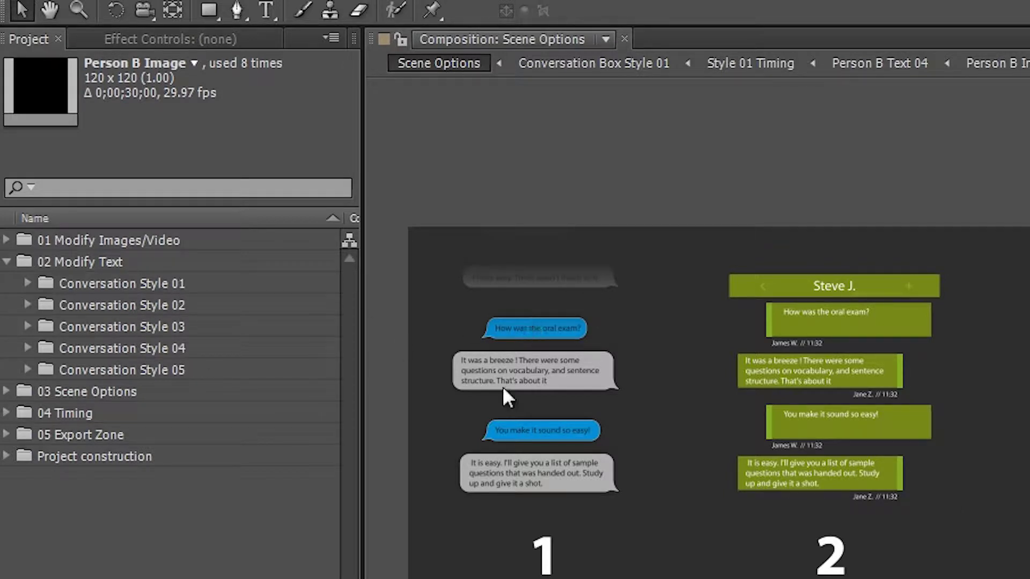
Step: Open Person A Text 01 from Conversation Style 01 and retype its bubble as 'How is it going with YouTube?'
{"action": "left_click", "coordinate": [27, 282]}
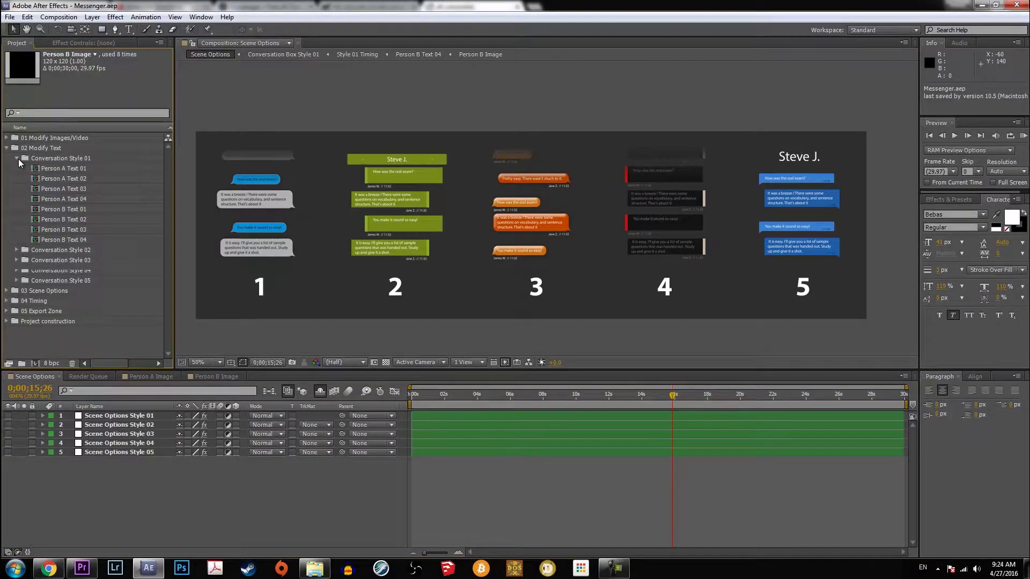
{"action": "left_click", "coordinate": [61, 168]}
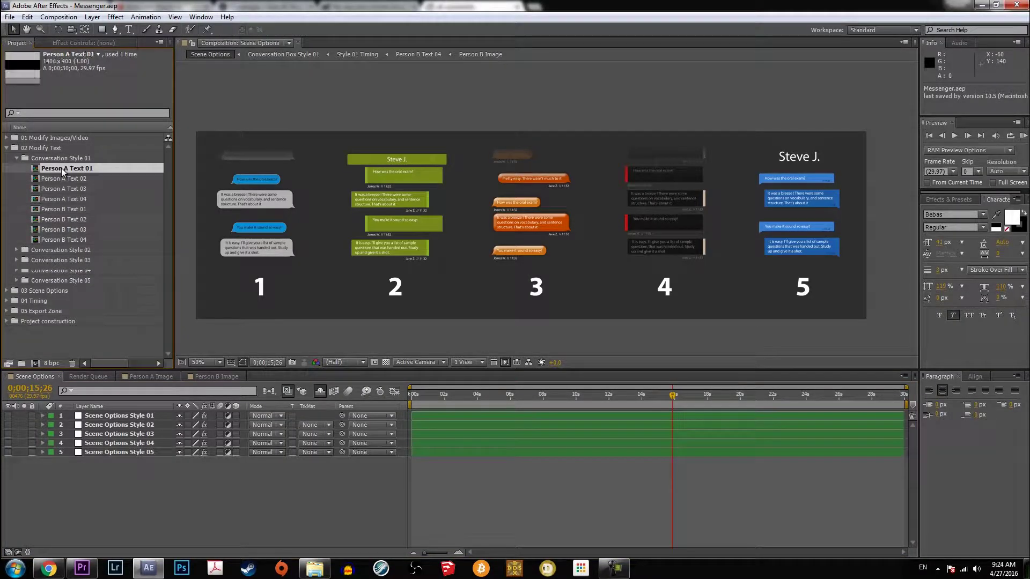
{"action": "double_click", "coordinate": [92, 171]}
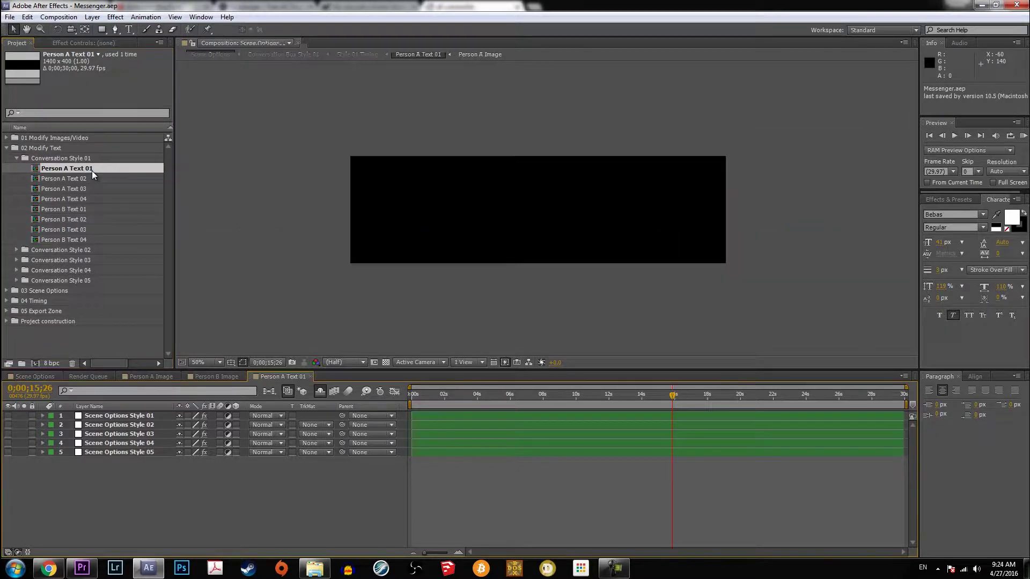
{"action": "double_click", "coordinate": [587, 219]}
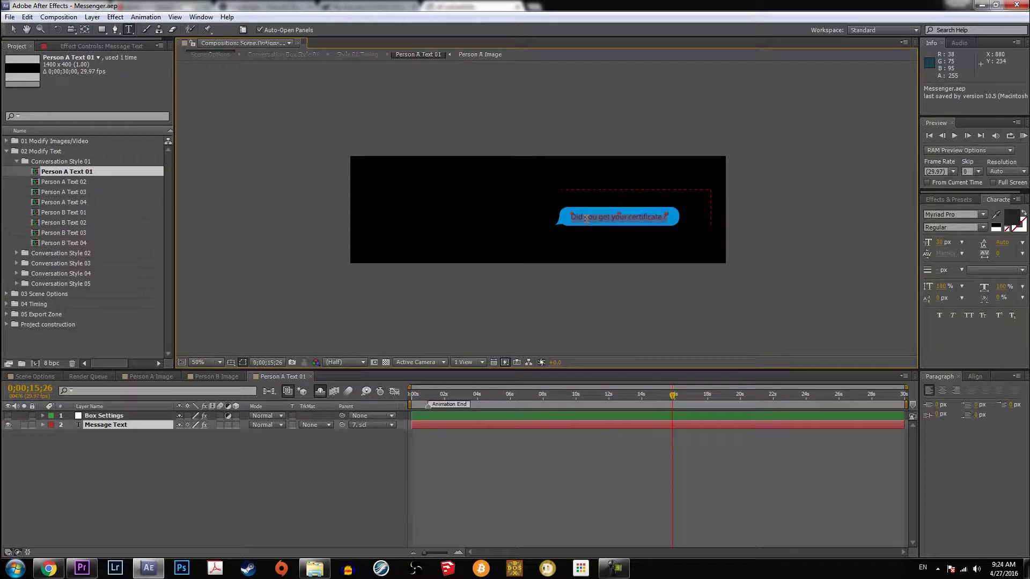
{"action": "type", "text": "Bri"}
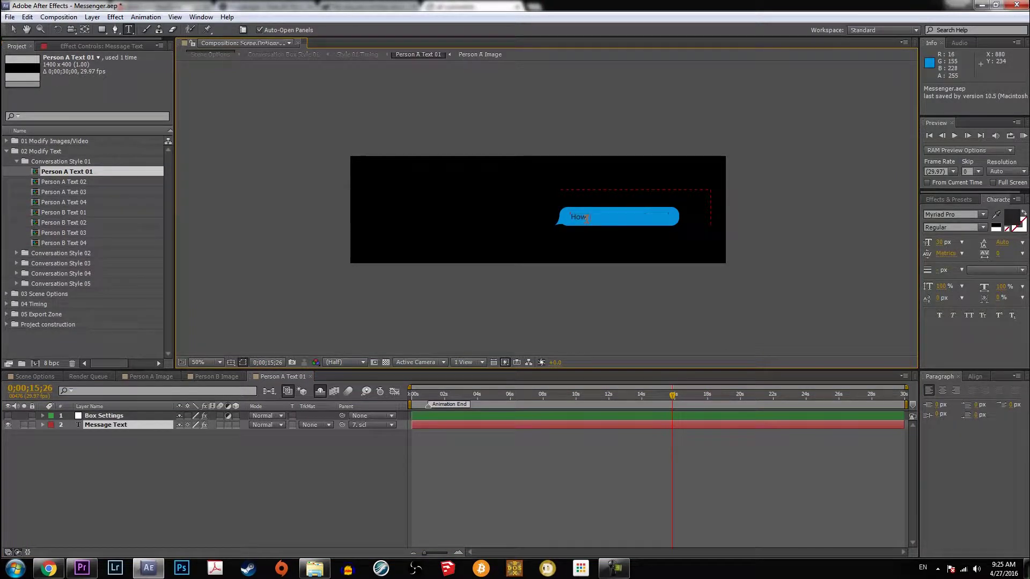
{"action": "type", "text": " is it going"}
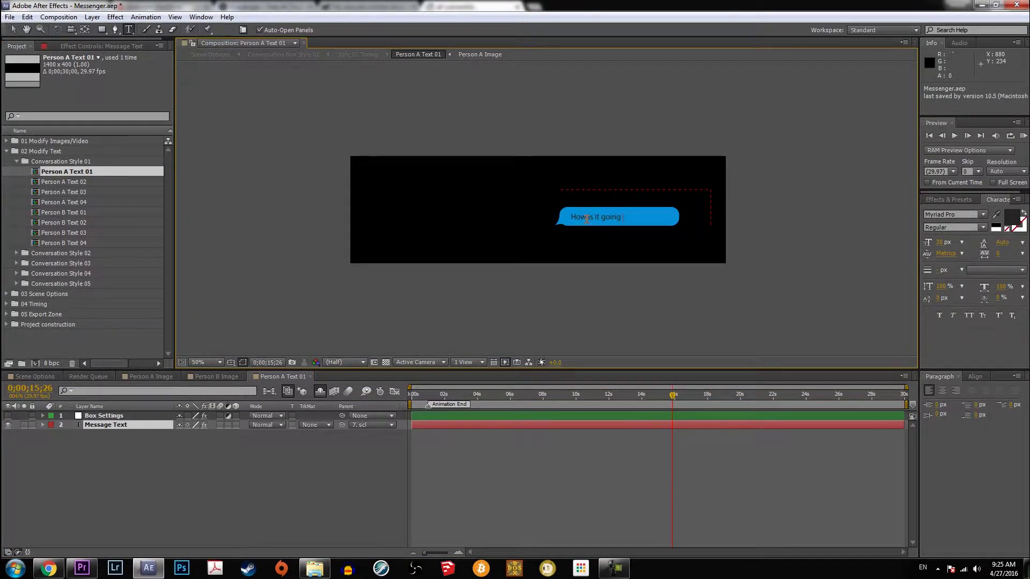
{"action": "type", "text": " with YouTube?"}
Step: Scrub the Box Settings Box height slider to about 70, then collapse its effects
{"action": "left_click", "coordinate": [43, 416]}
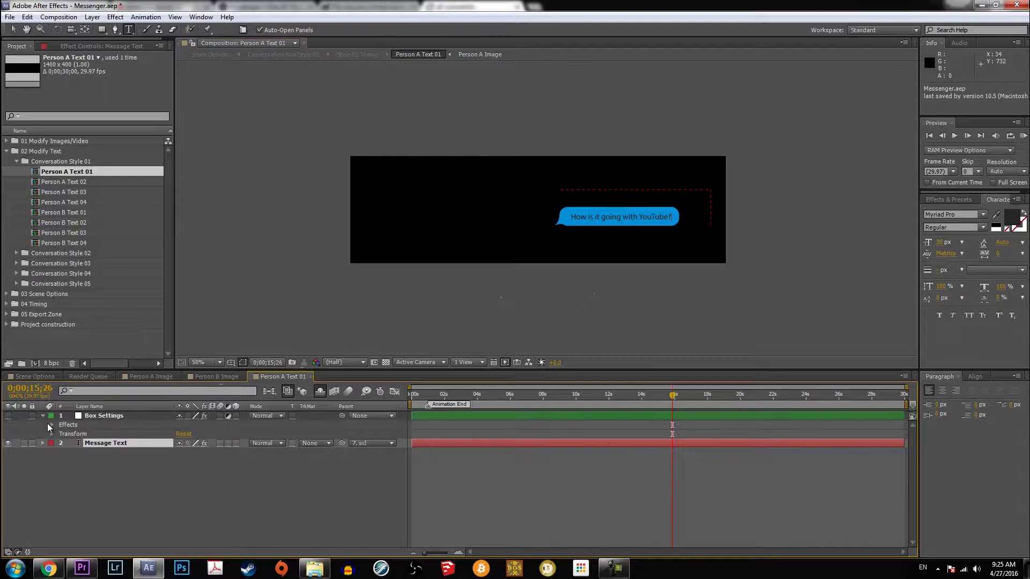
{"action": "left_click", "coordinate": [52, 425]}
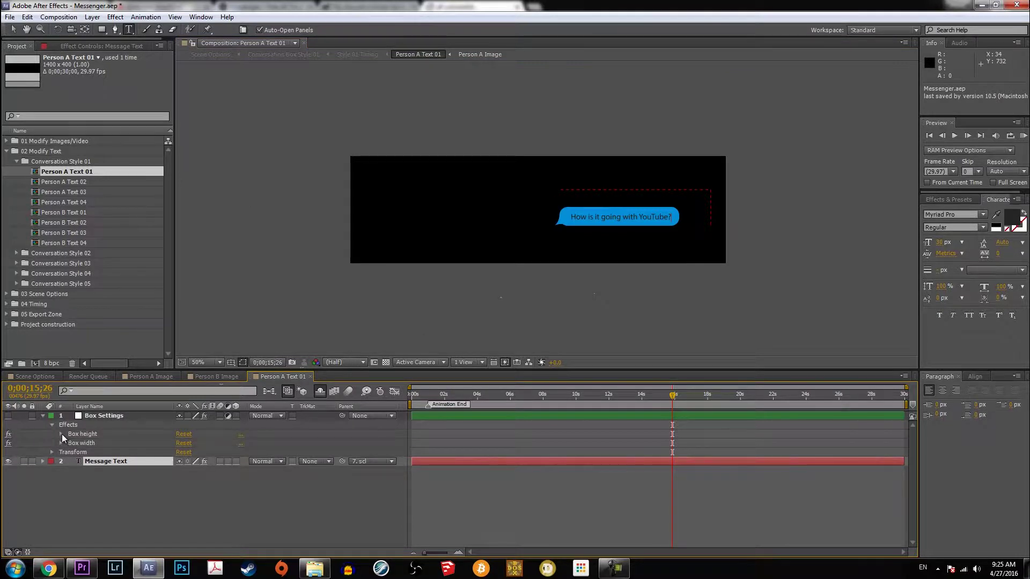
{"action": "left_click", "coordinate": [62, 433]}
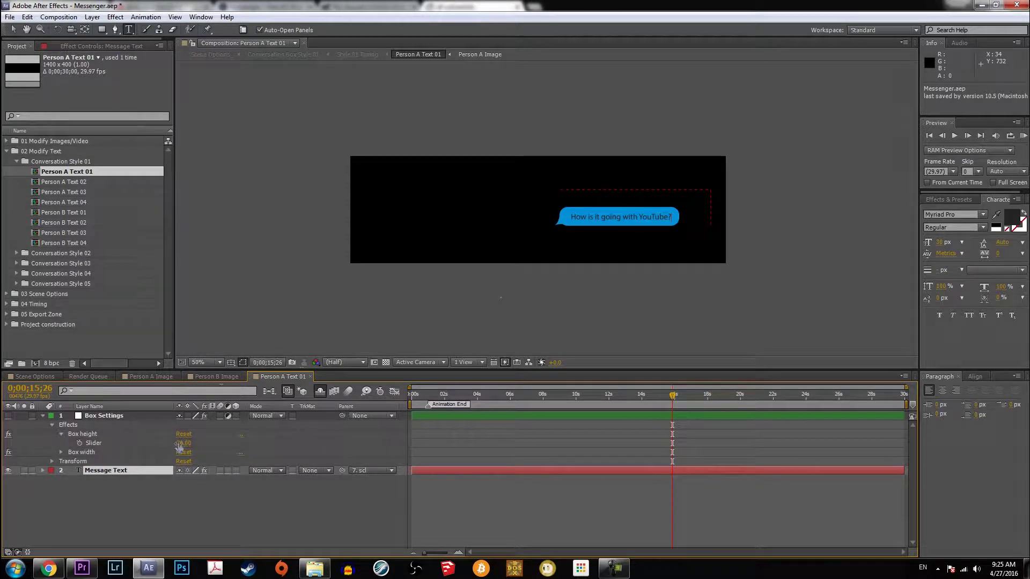
{"action": "left_click_drag", "start_coordinate": [181, 444], "coordinate": [199, 457]}
{"action": "left_click", "coordinate": [91, 436]}
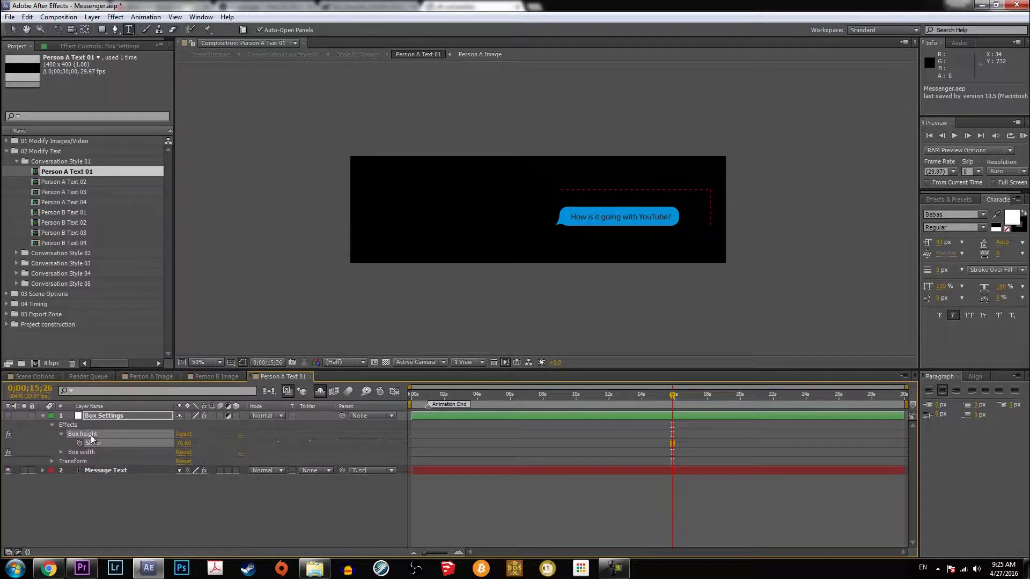
{"action": "left_click", "coordinate": [52, 425]}
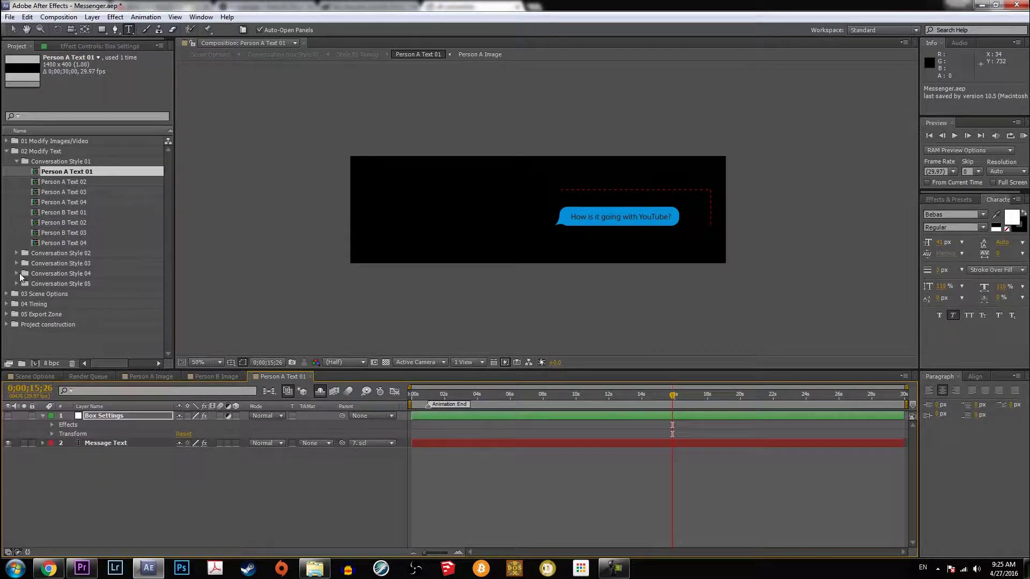
Step: Collapse 02 Modify Text and open the Scene Options composition from 03 Scene Options
{"action": "left_click", "coordinate": [7, 152]}
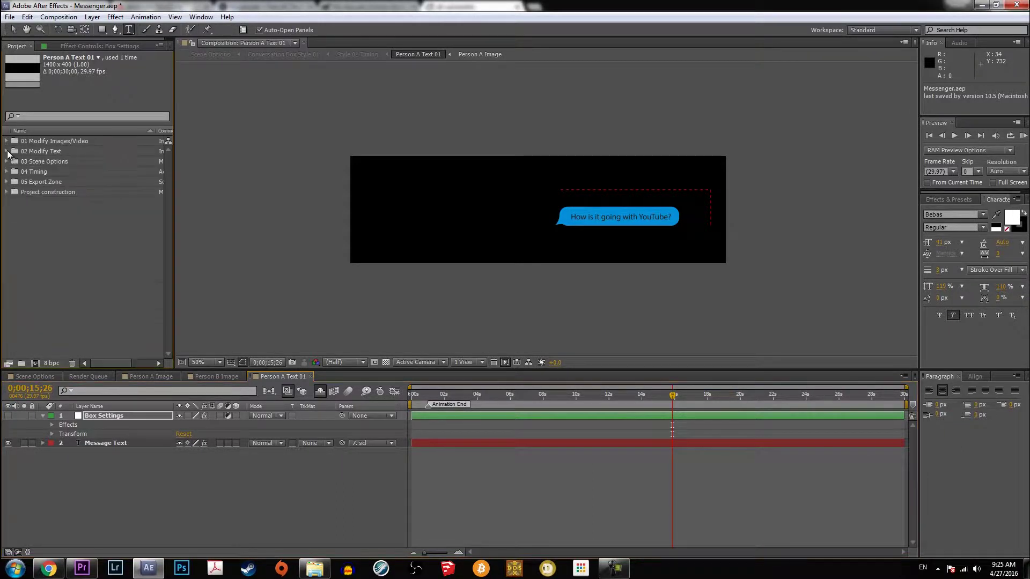
{"action": "left_click", "coordinate": [7, 161]}
{"action": "left_click", "coordinate": [8, 162]}
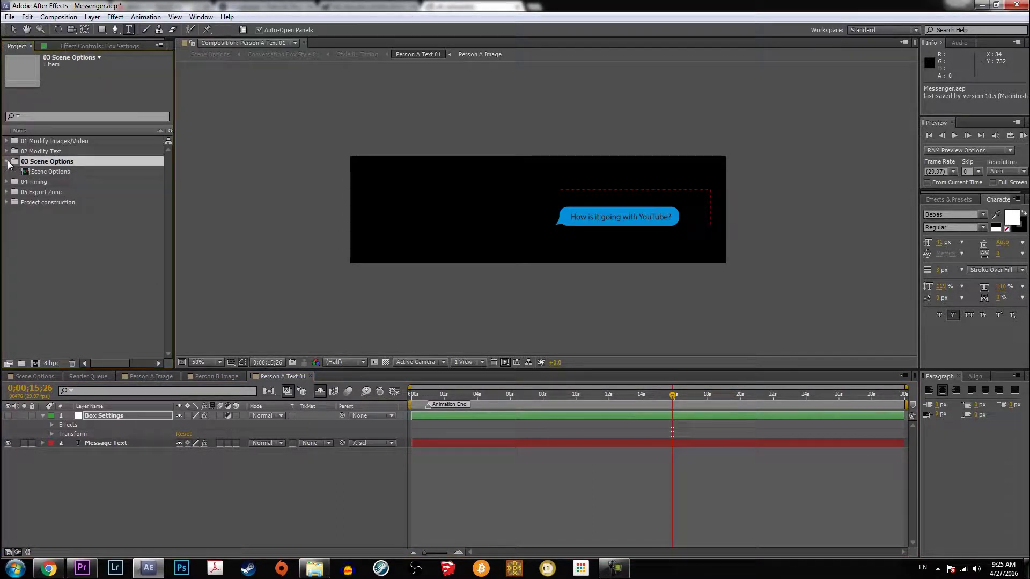
{"action": "double_click", "coordinate": [37, 170]}
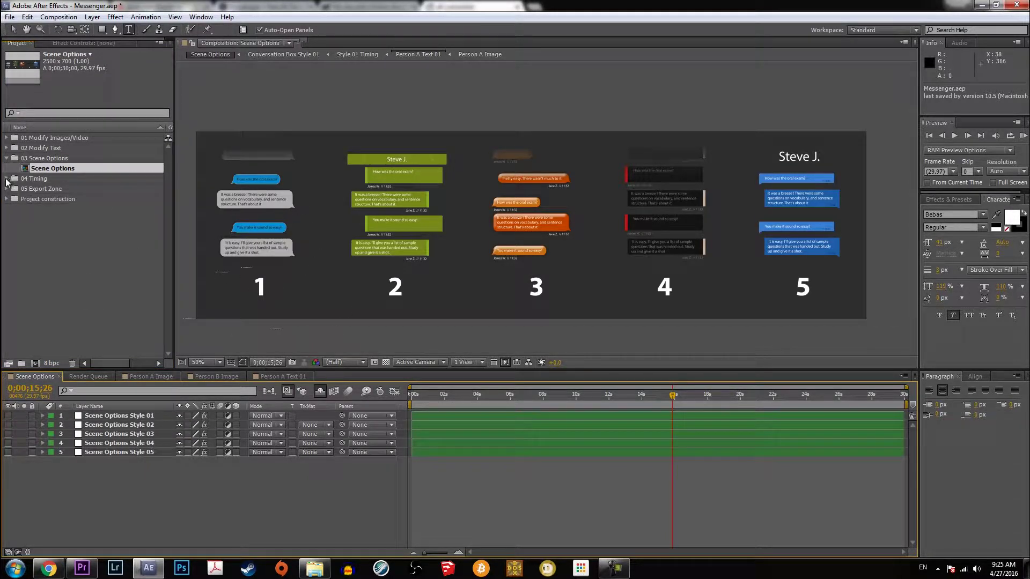
Step: Open Style 01 Timing and scrub the preview to about 6 s to watch the bubbles appear
{"action": "left_click", "coordinate": [7, 179]}
{"action": "left_click", "coordinate": [35, 188]}
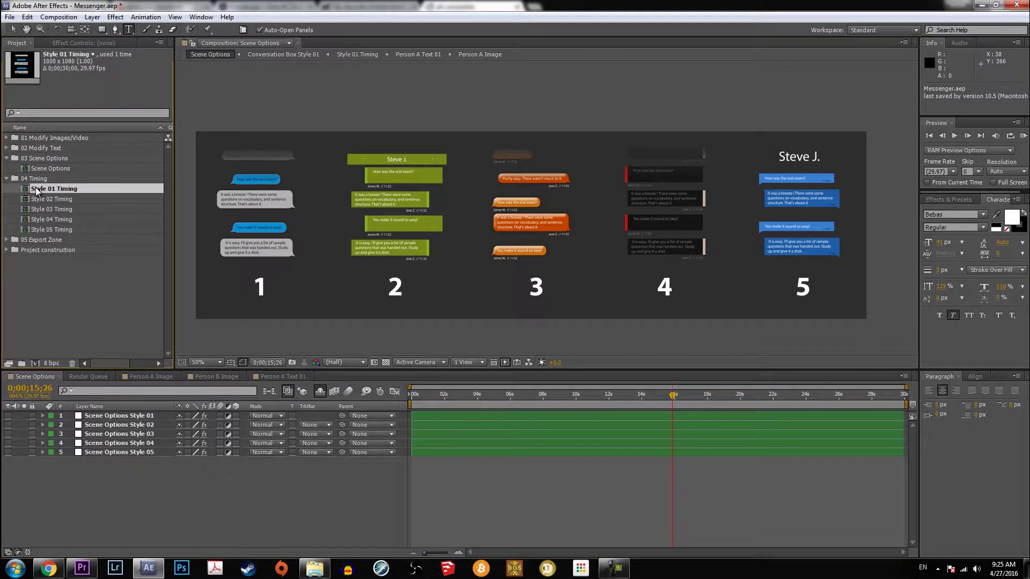
{"action": "double_click", "coordinate": [35, 190]}
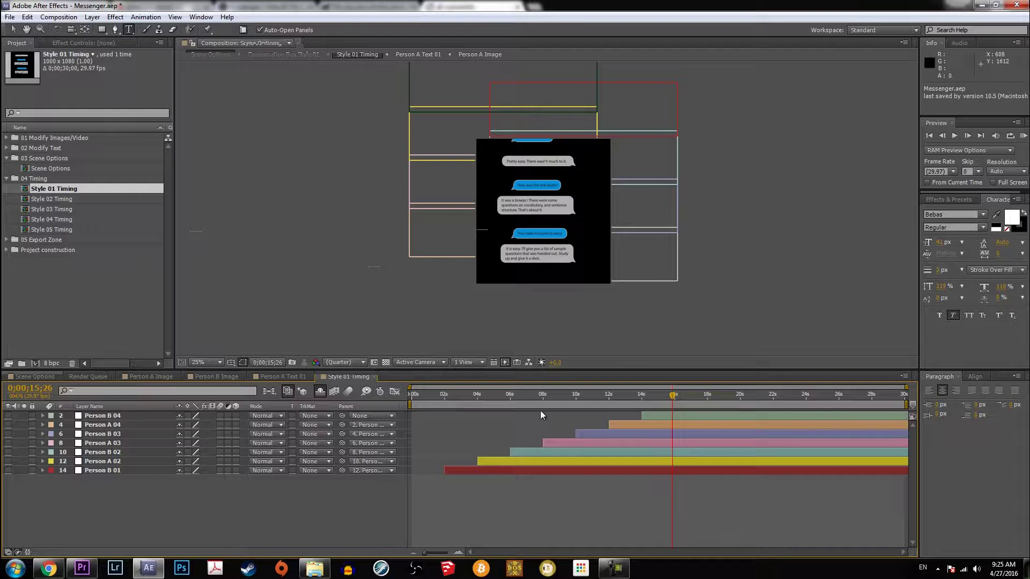
{"action": "left_click", "coordinate": [414, 394]}
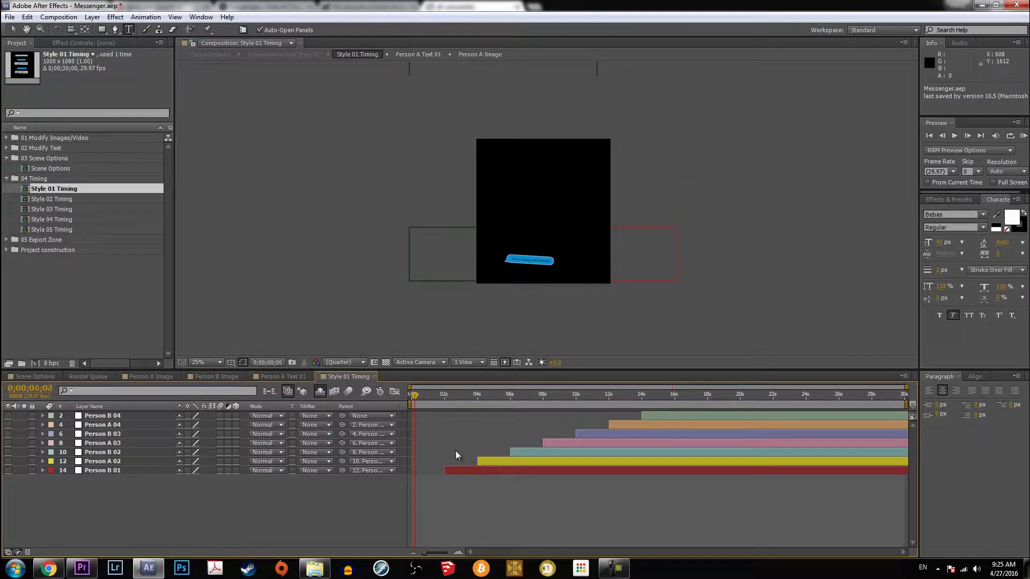
{"action": "left_click_drag", "start_coordinate": [416, 401], "coordinate": [373, 440]}
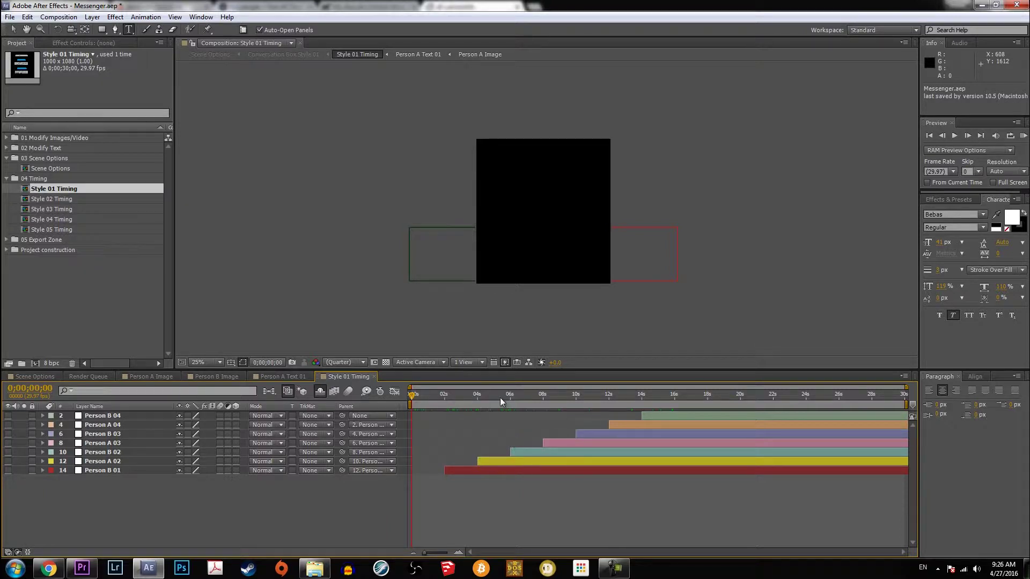
{"action": "mouse_move", "coordinate": [457, 401]}
{"action": "left_mouse_down"}
{"action": "mouse_move", "coordinate": [469, 402]}
{"action": "mouse_move", "coordinate": [442, 401]}
{"action": "left_mouse_up"}
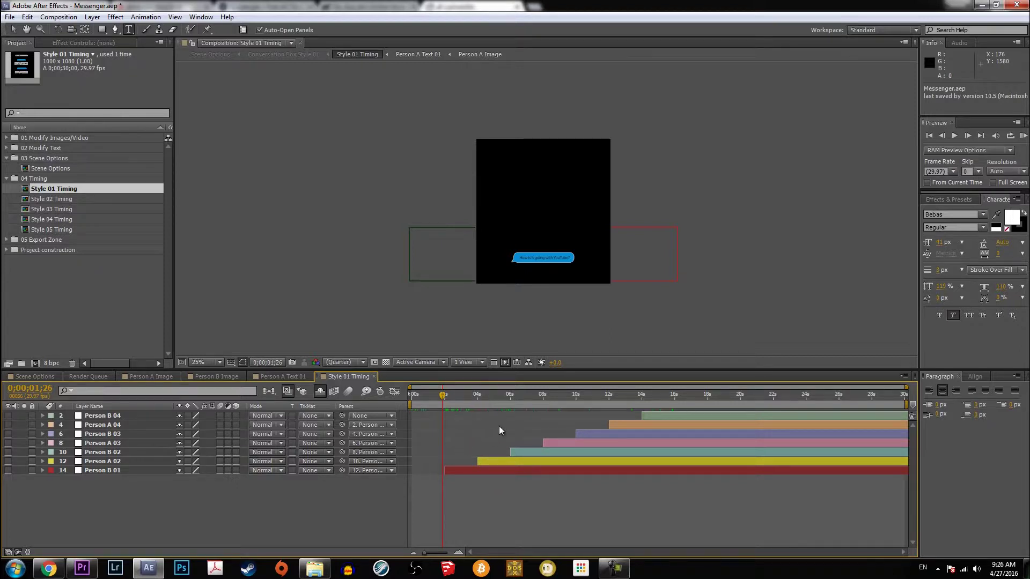
{"action": "left_click_drag", "start_coordinate": [467, 399], "coordinate": [510, 402]}
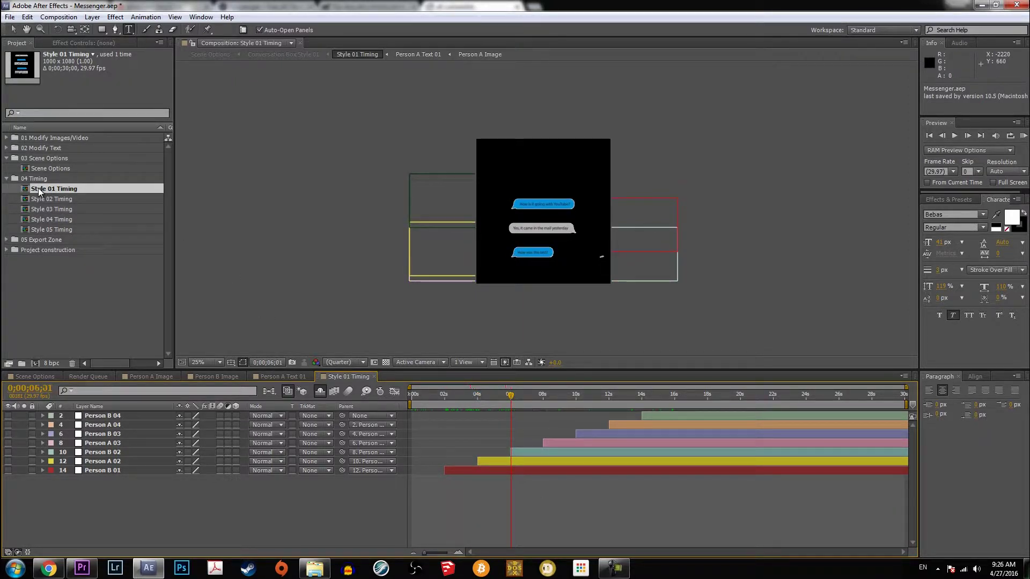
{"action": "left_click", "coordinate": [7, 180]}
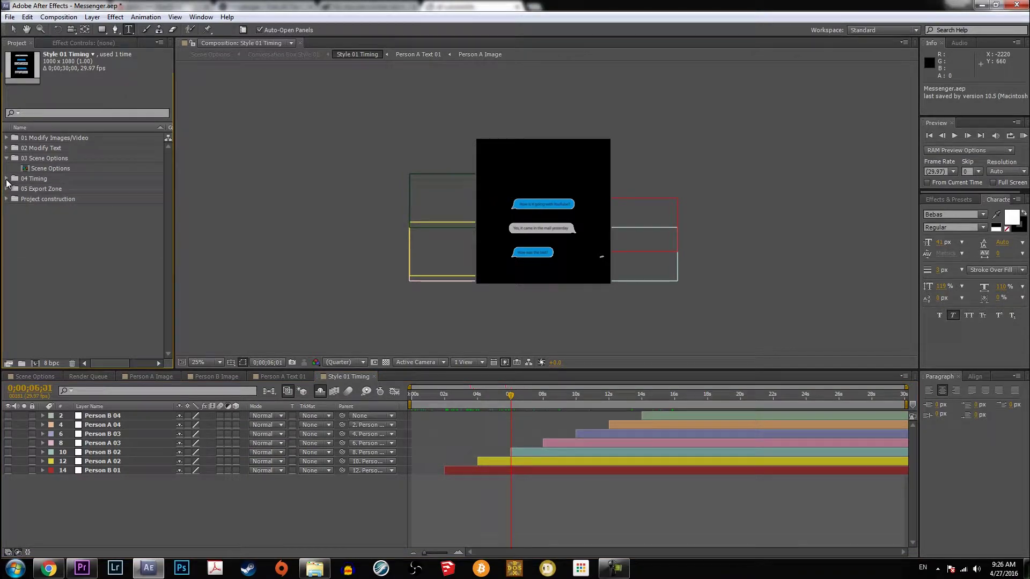
Step: Open the Conversation_Style_01_1000X1080 composition from 05 Export Zone > Style 01
{"action": "left_click", "coordinate": [6, 189]}
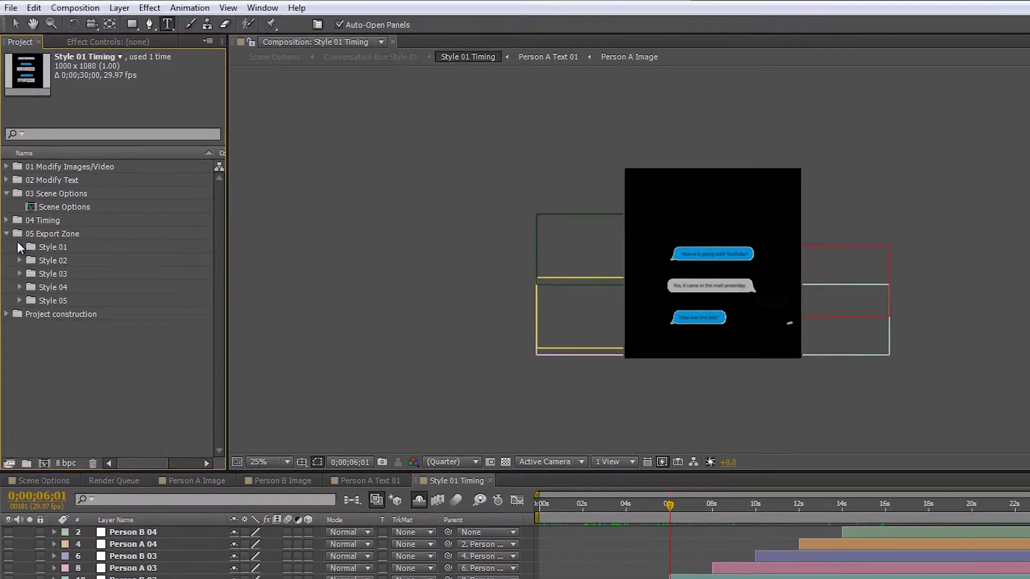
{"action": "left_click", "coordinate": [20, 247]}
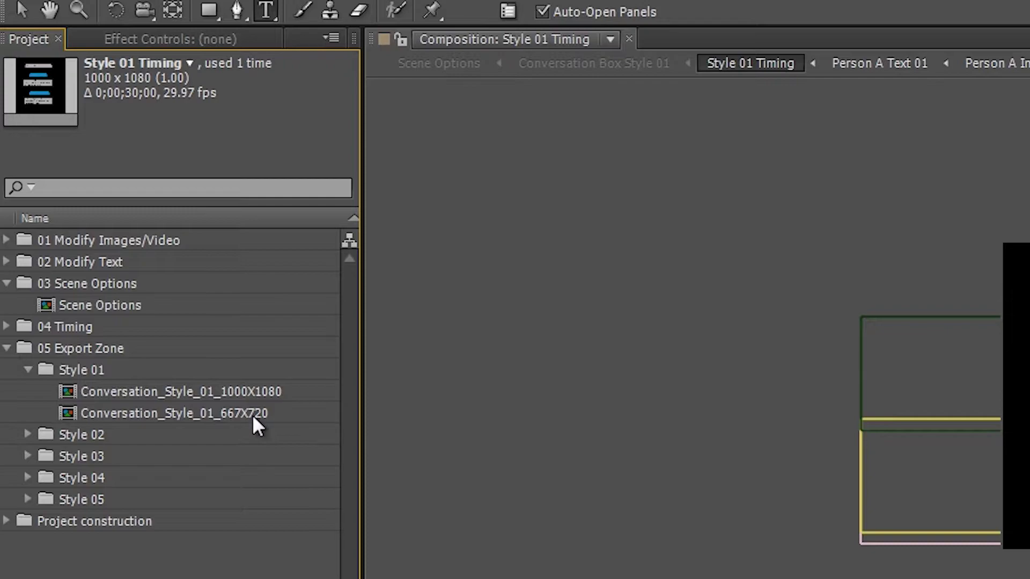
{"action": "double_click", "coordinate": [252, 394]}
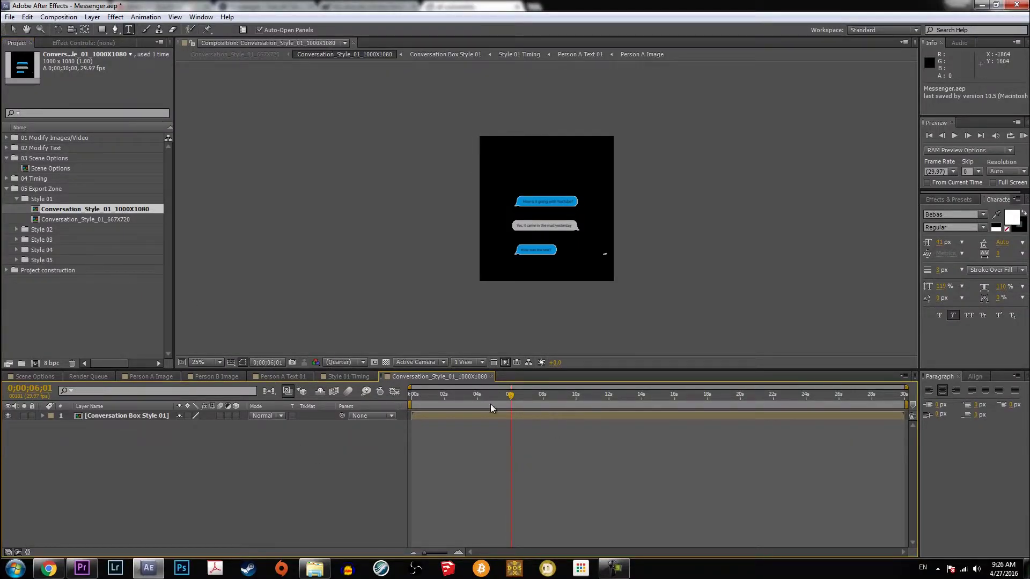
Step: Trim the conversation layer's out-point to end around 0;00;09;09
{"action": "left_click_drag", "start_coordinate": [490, 406], "coordinate": [411, 406]}
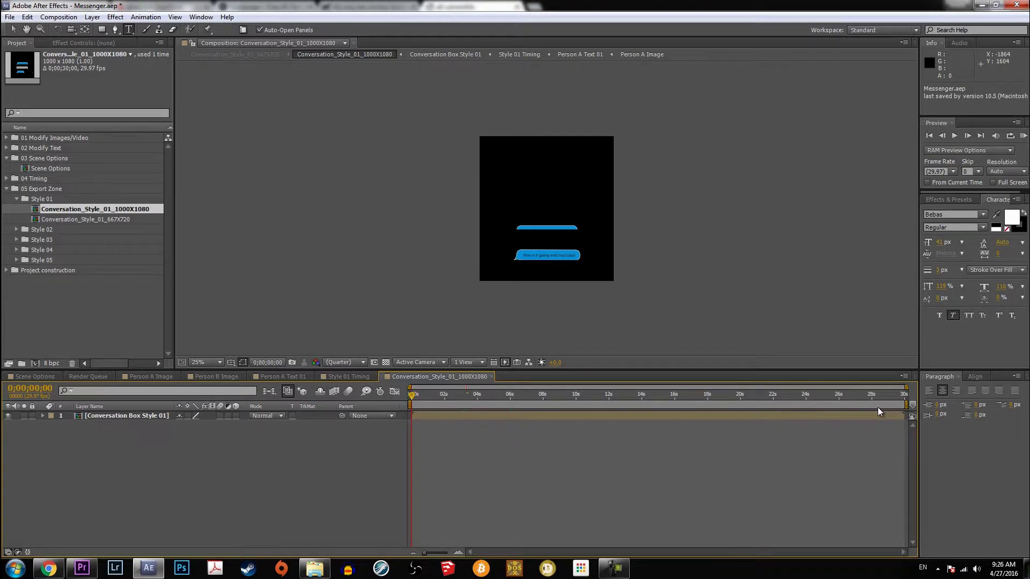
{"action": "left_click_drag", "start_coordinate": [904, 415], "coordinate": [507, 435]}
{"action": "left_click_drag", "start_coordinate": [412, 395], "coordinate": [905, 415]}
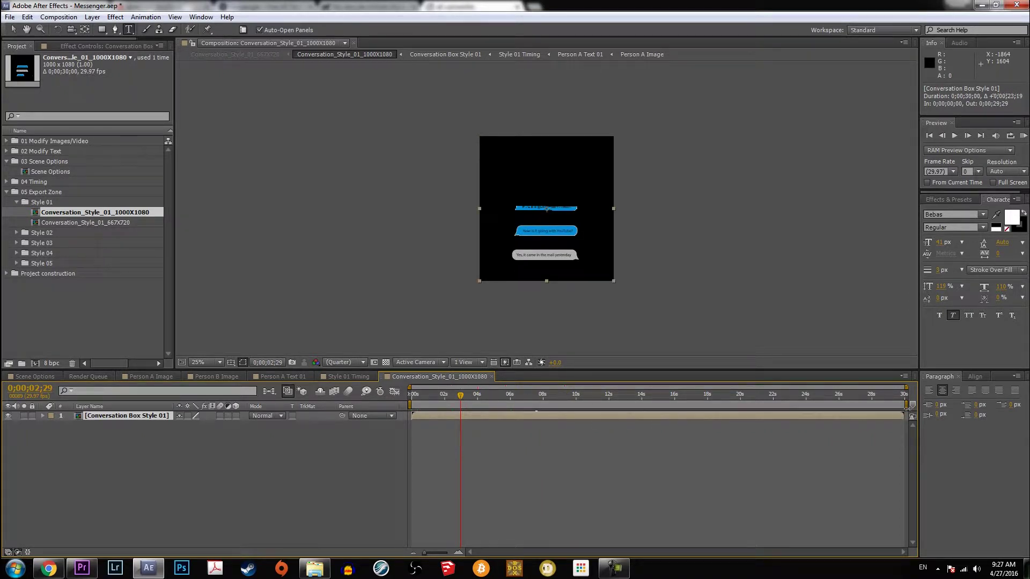
{"action": "left_click", "coordinate": [828, 396]}
{"action": "left_click_drag", "start_coordinate": [834, 399], "coordinate": [664, 408]}
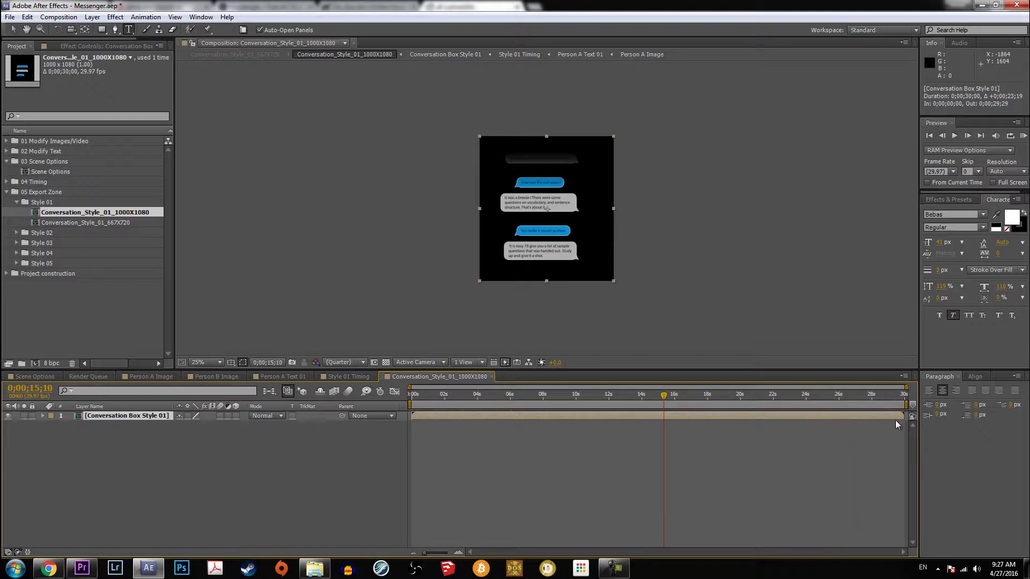
{"action": "left_click_drag", "start_coordinate": [904, 416], "coordinate": [565, 416]}
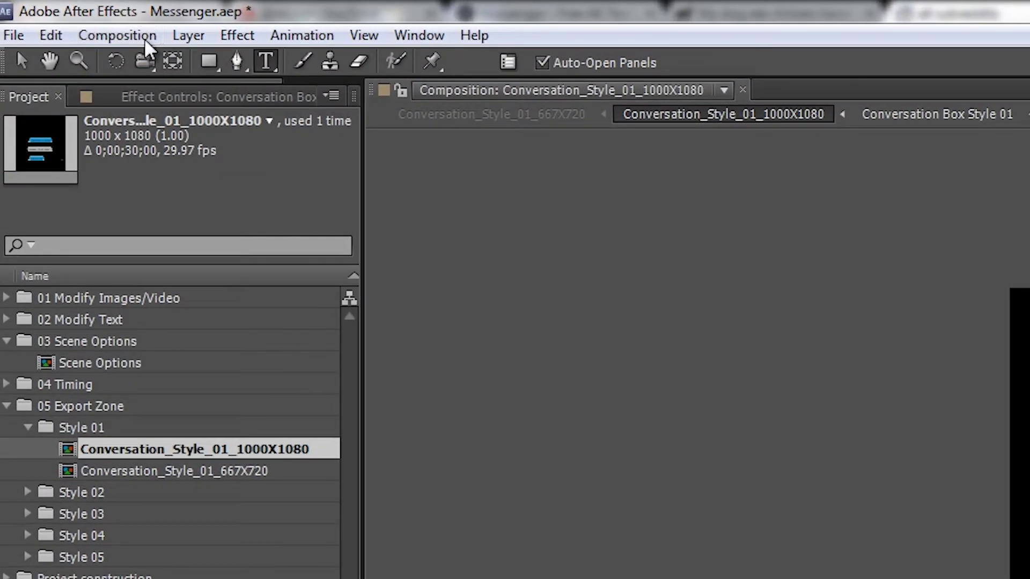
{"action": "left_click", "coordinate": [143, 38]}
Step: Queue the composition to render as QuickTime with RGB + Alpha channels and the Animation codec
{"action": "left_click", "coordinate": [176, 201]}
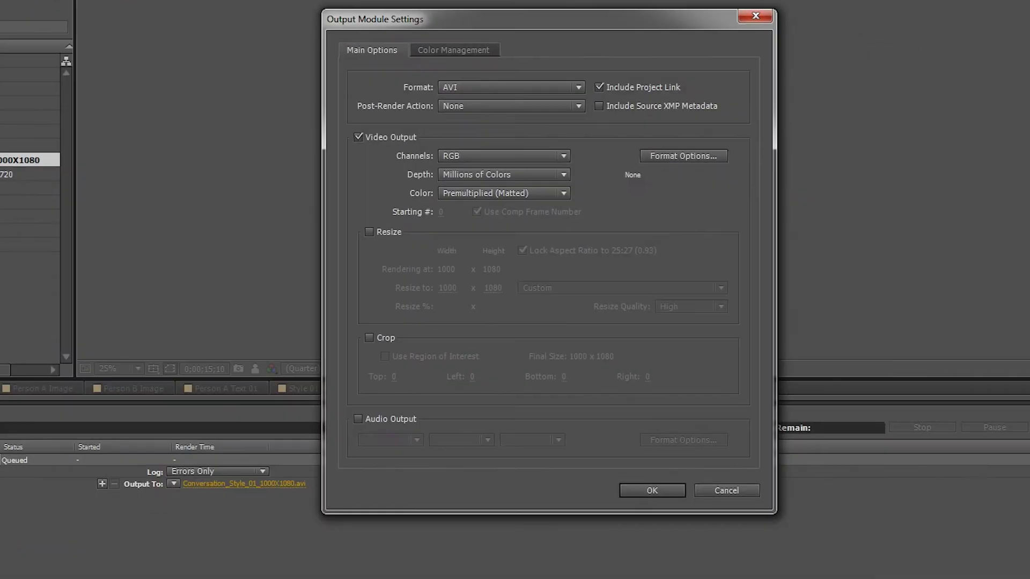
{"action": "left_click", "coordinate": [462, 89]}
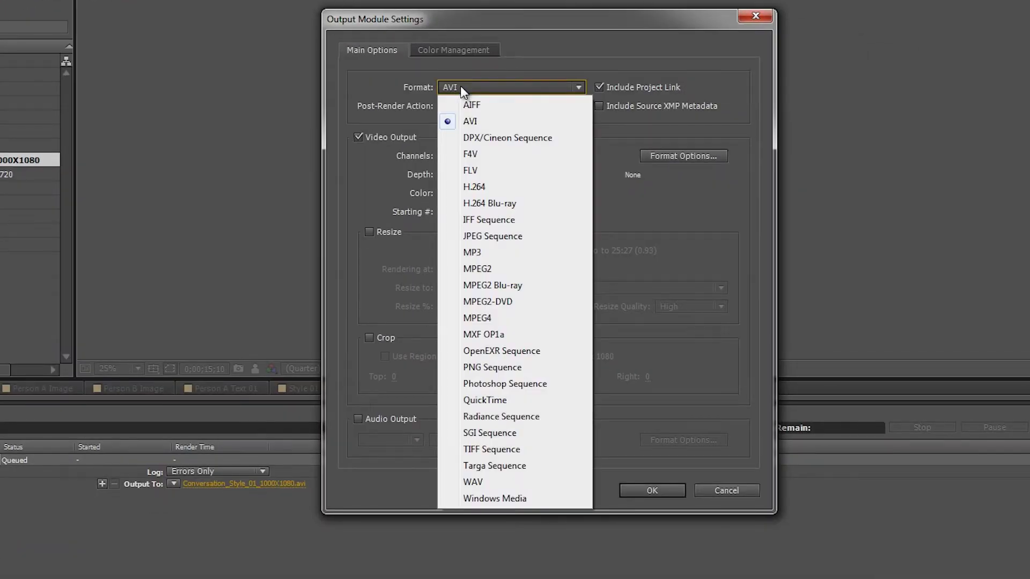
{"action": "left_click", "coordinate": [500, 403]}
{"action": "left_click", "coordinate": [551, 154]}
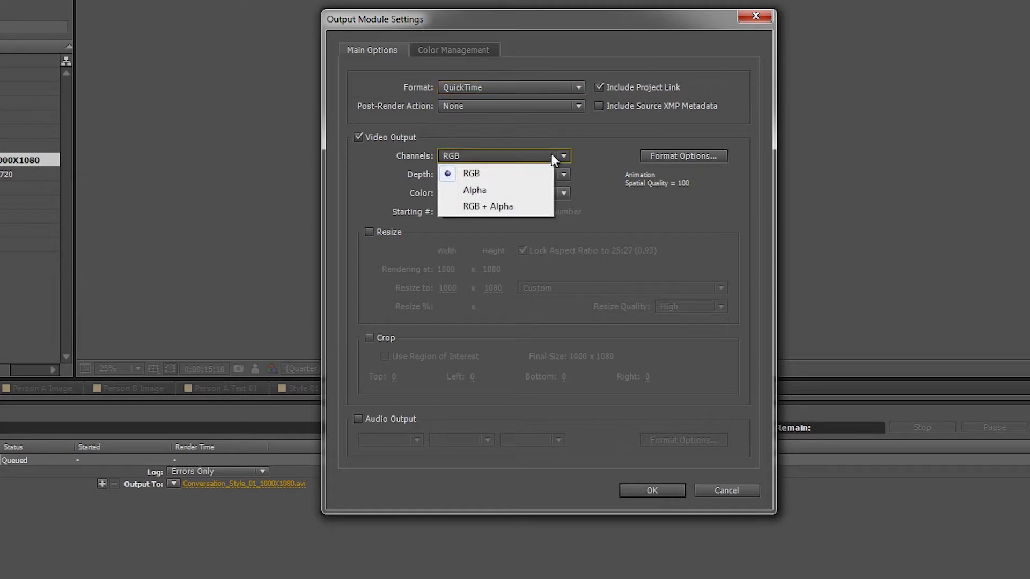
{"action": "left_click", "coordinate": [488, 208]}
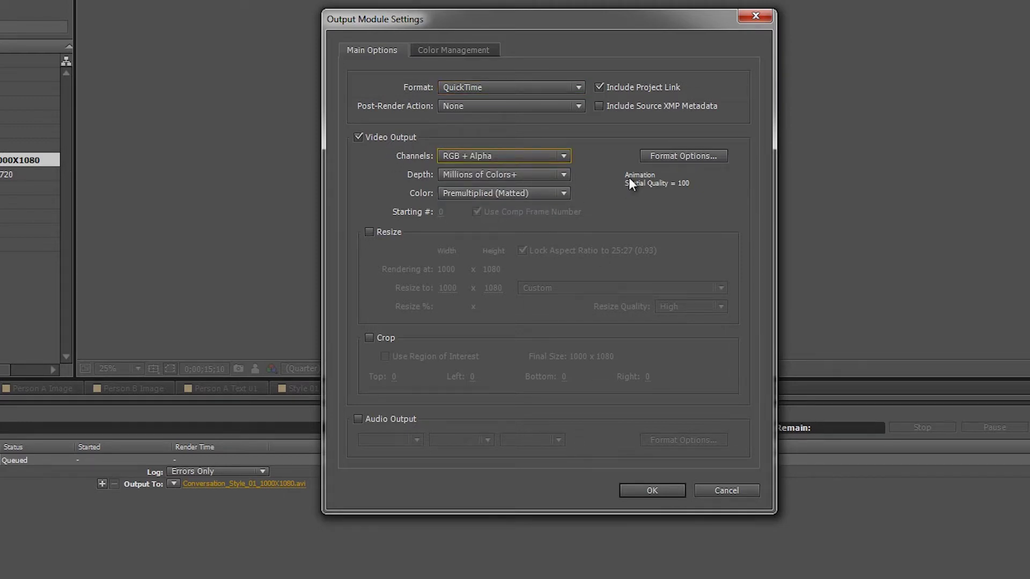
{"action": "left_click", "coordinate": [677, 155]}
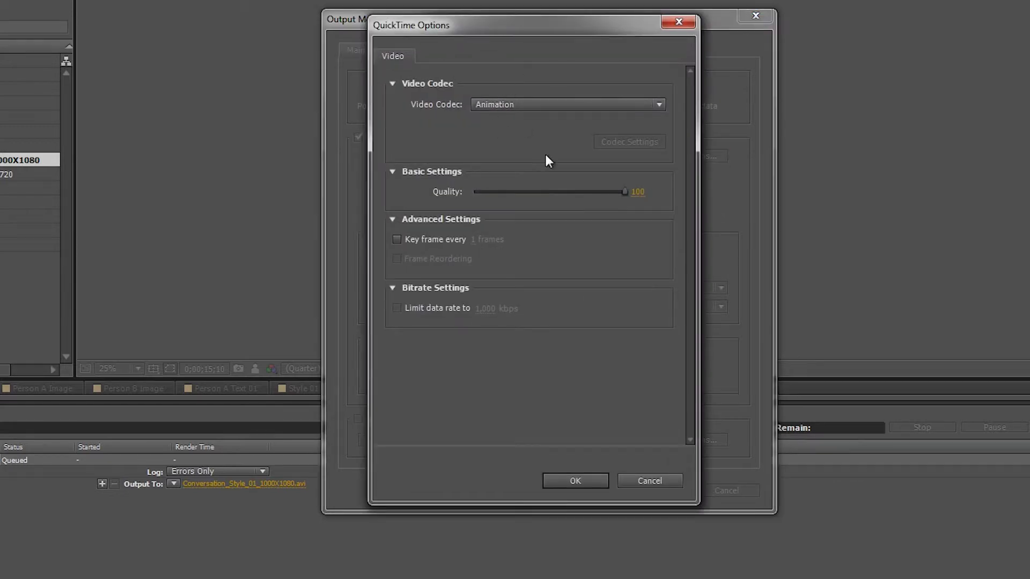
{"action": "left_click", "coordinate": [583, 484]}
{"action": "left_click", "coordinate": [651, 489]}
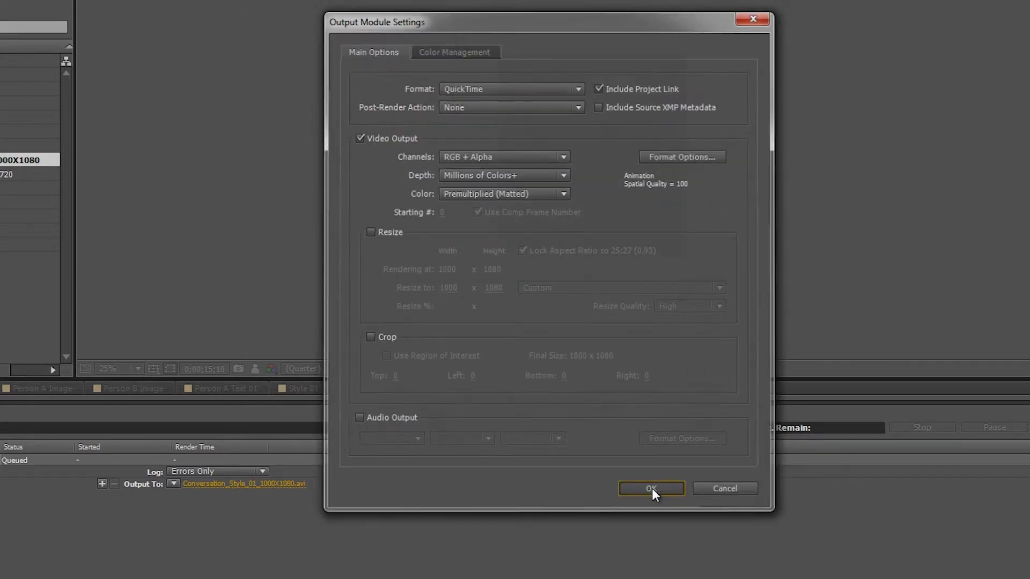
{"action": "left_click", "coordinate": [291, 483]}
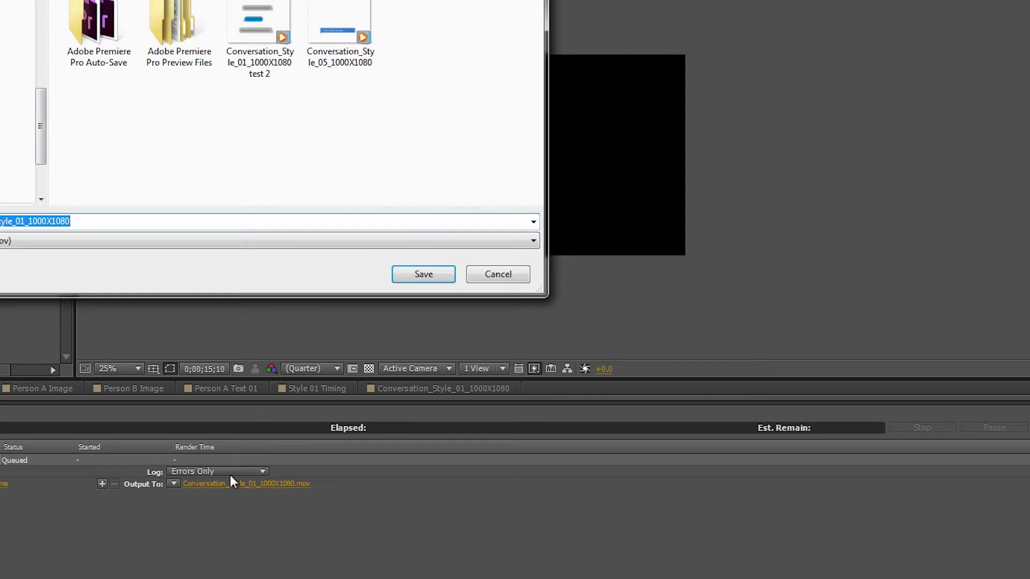
Step: Save the output as 'Conversation_Style_01_1000X1080 test 3.mov' and start the render
{"action": "left_click", "coordinate": [159, 220]}
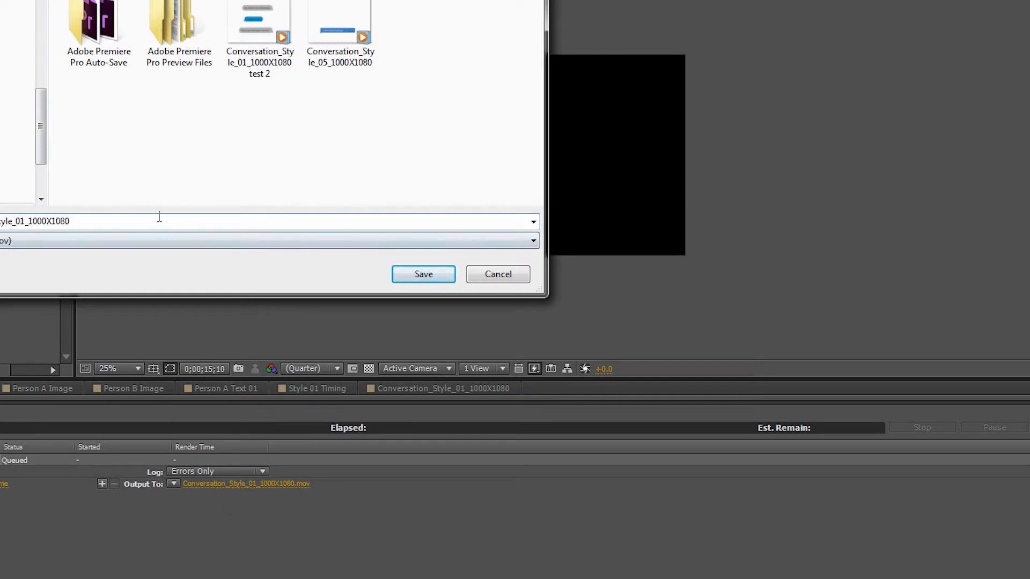
{"action": "type", "text": "test 3"}
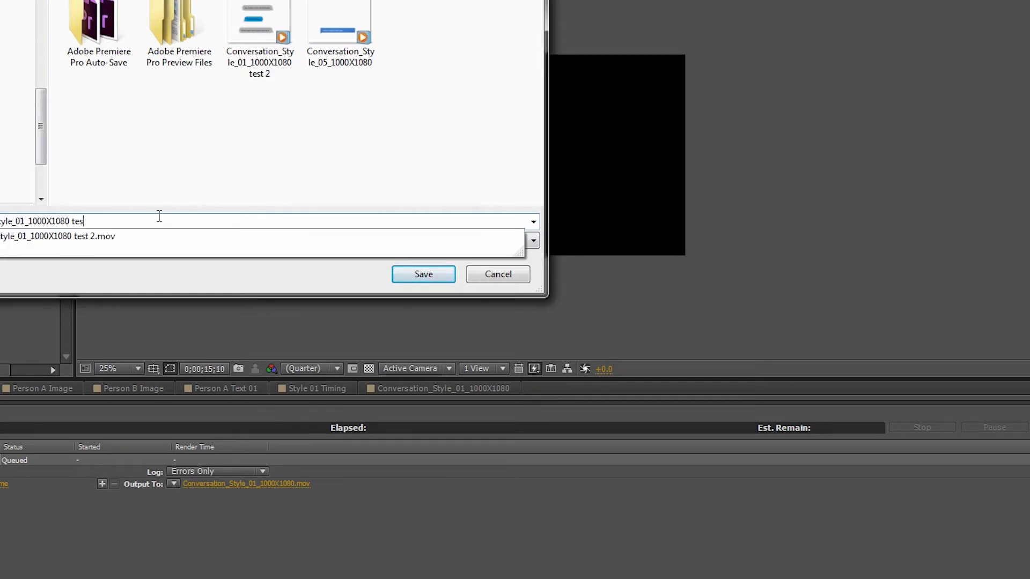
{"action": "left_click", "coordinate": [436, 275]}
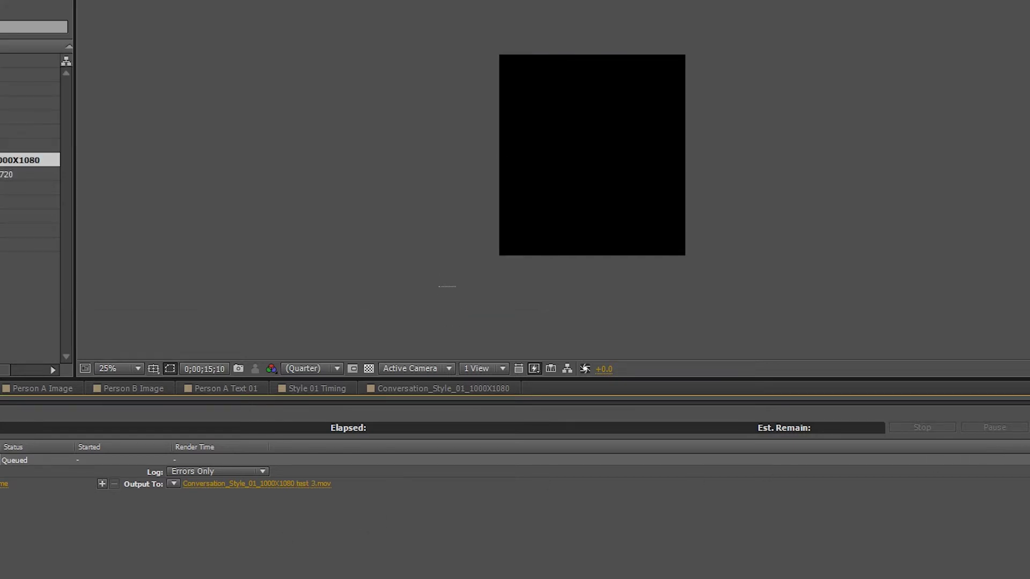
{"action": "key", "text": "Return"}
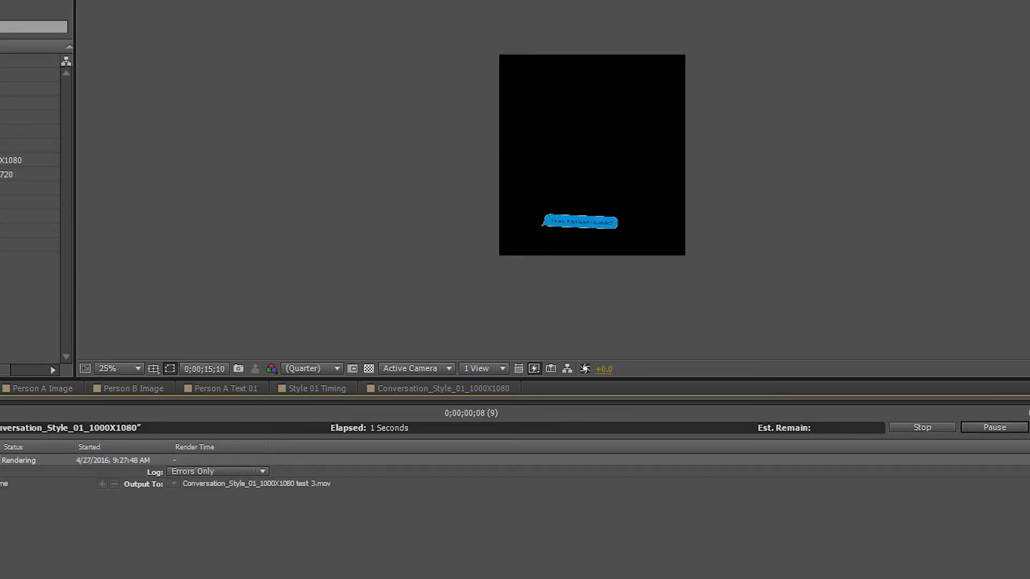